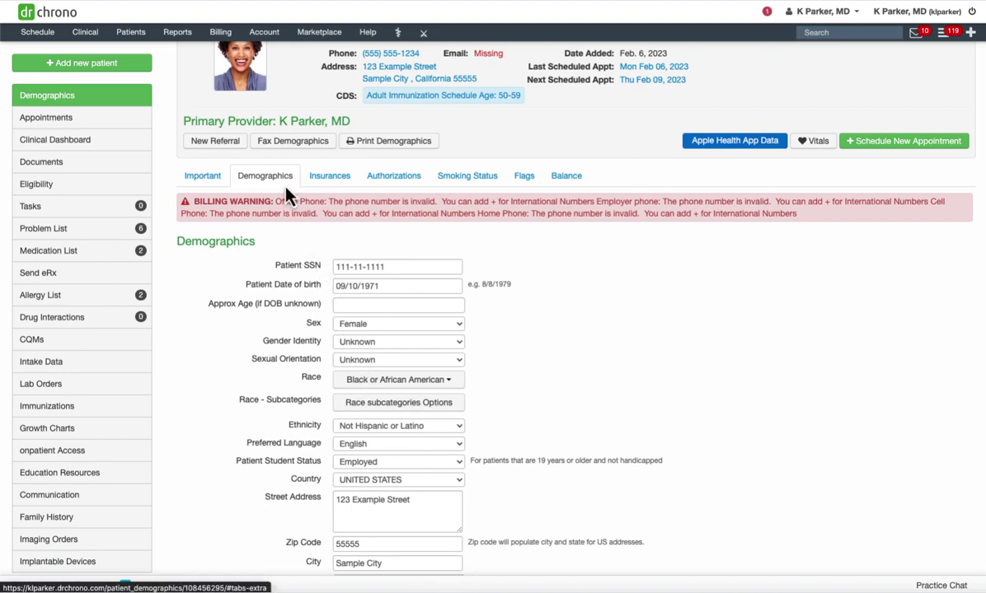
# Scroll down the Demographics form to the Patient Preferred Pharmacies table under Miscellaneous
pyautogui.scroll(-6, 388, 408)
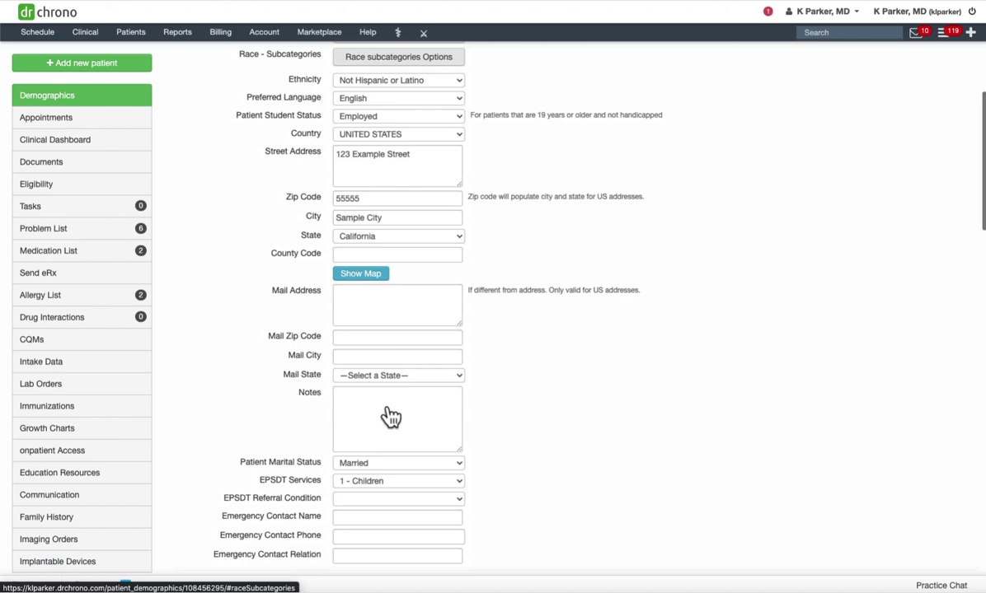
pyautogui.scroll(-16, 391, 416)
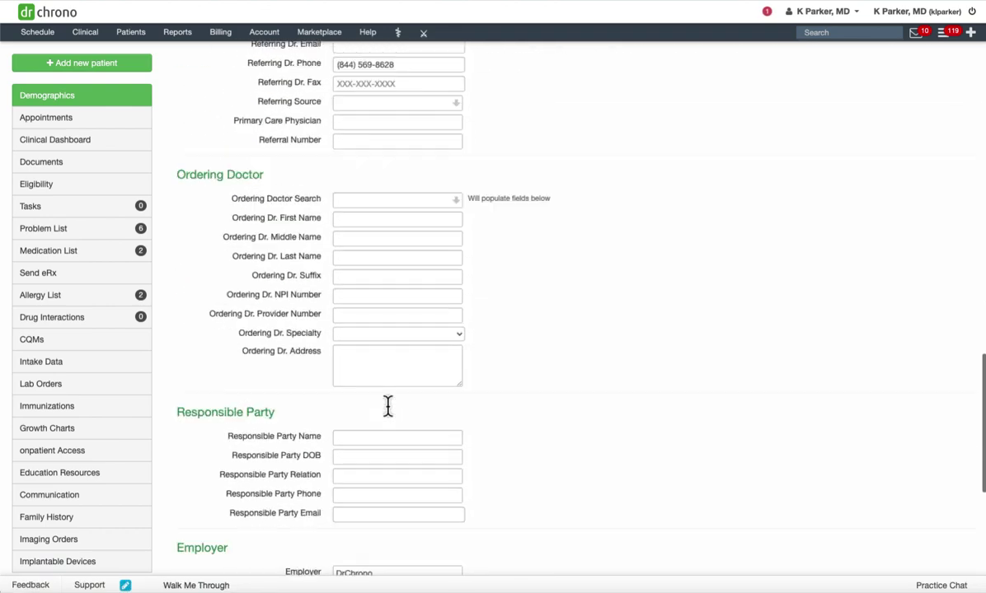
pyautogui.scroll(-2, 388, 408)
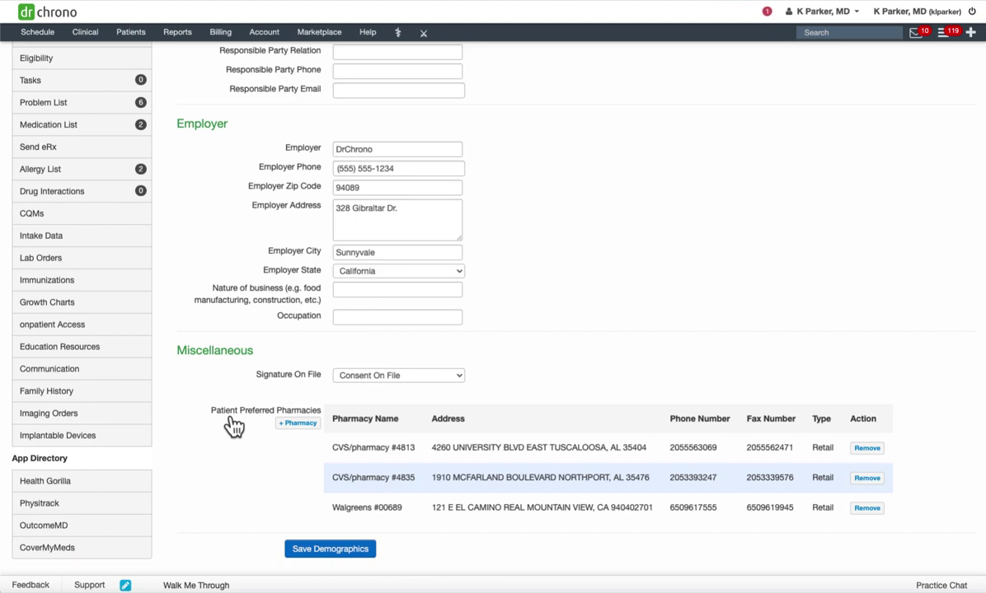
# Search pharmacies for 'cvs' and add CVS/pharmacy #4813 to the preferred pharmacies
pyautogui.click(298, 423)
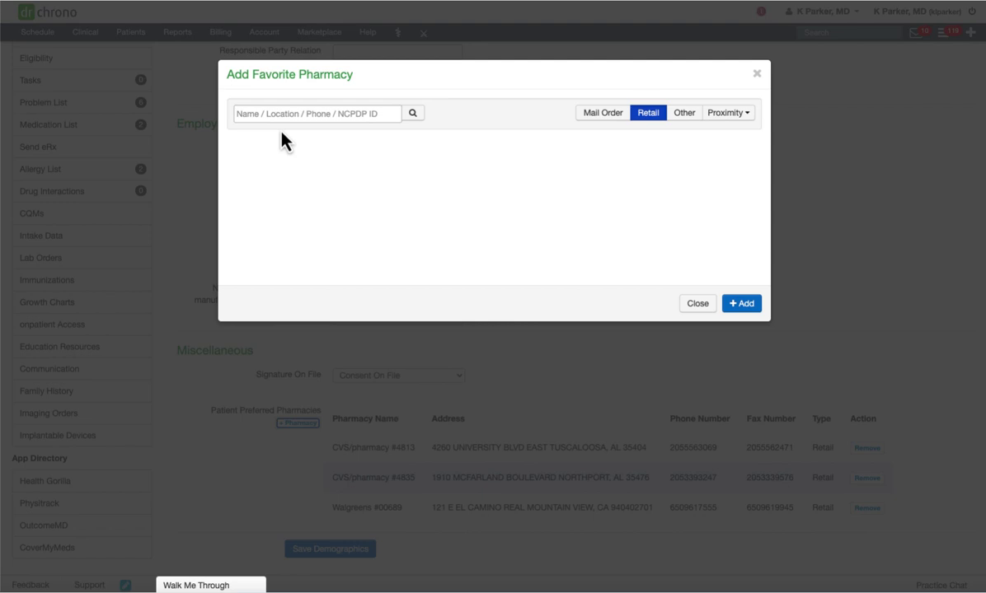
pyautogui.click(312, 116)
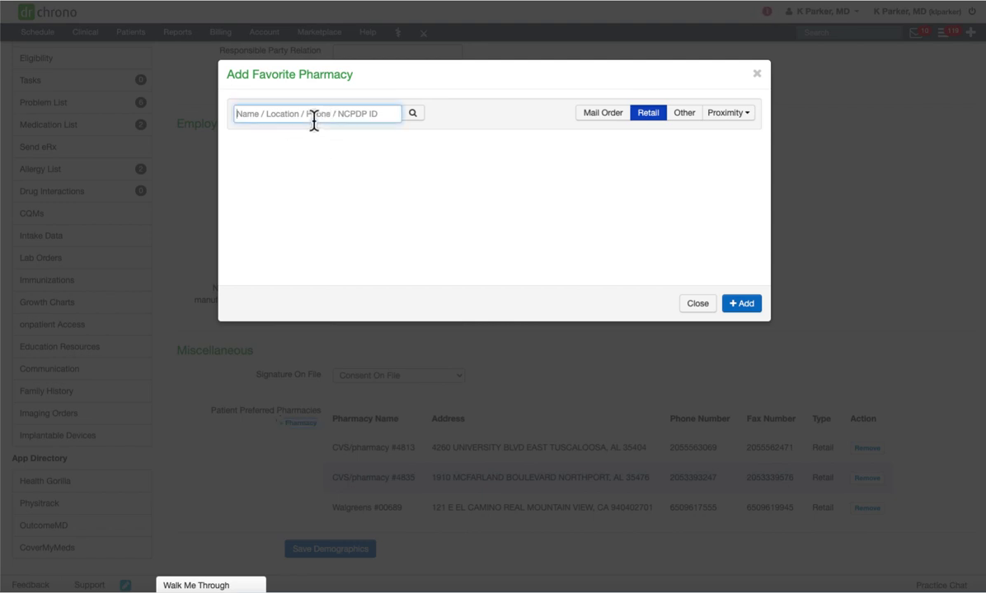
pyautogui.write('cvs')
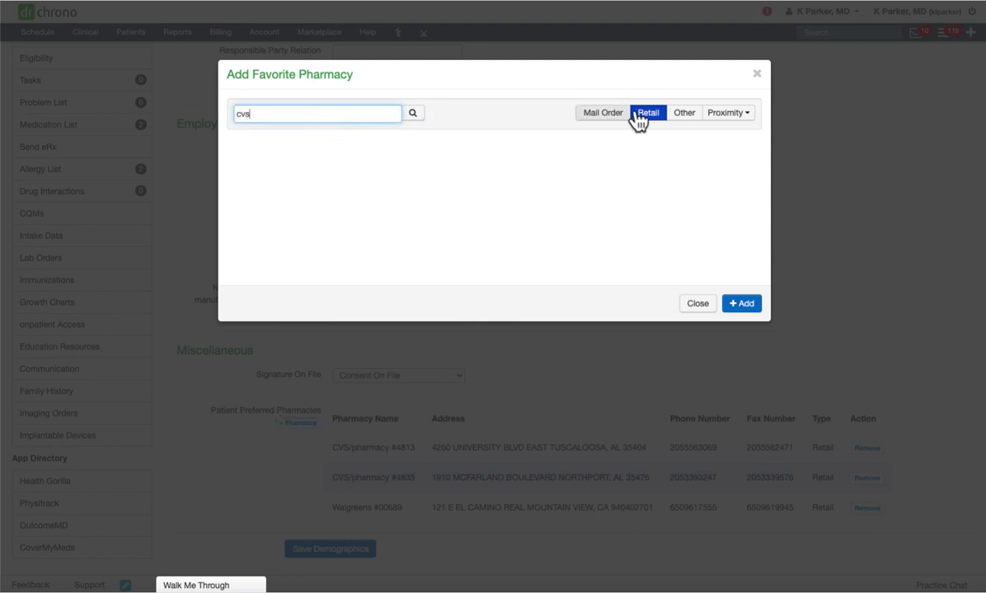
pyautogui.click(413, 117)
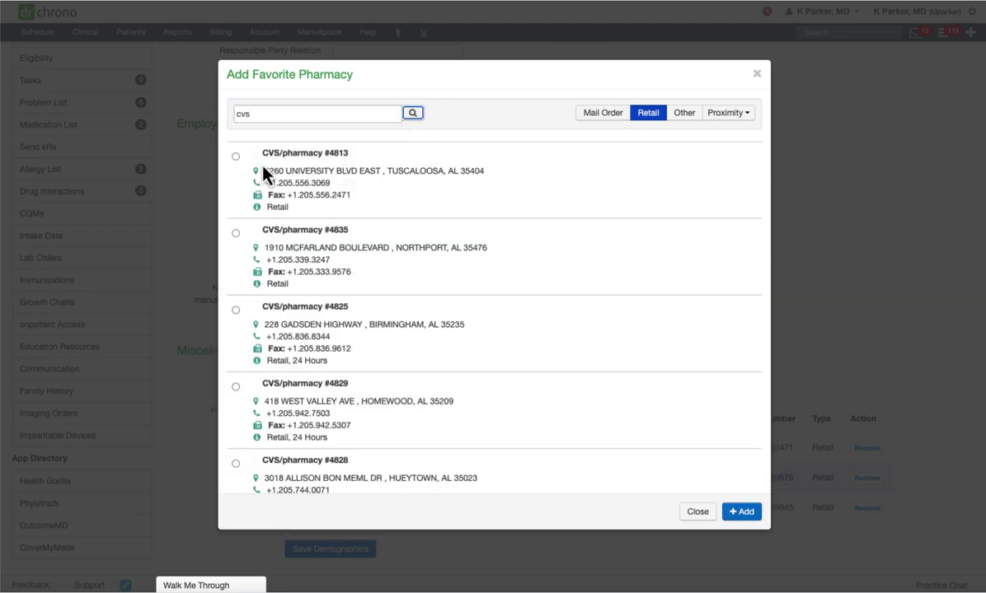
pyautogui.click(236, 157)
pyautogui.click(744, 516)
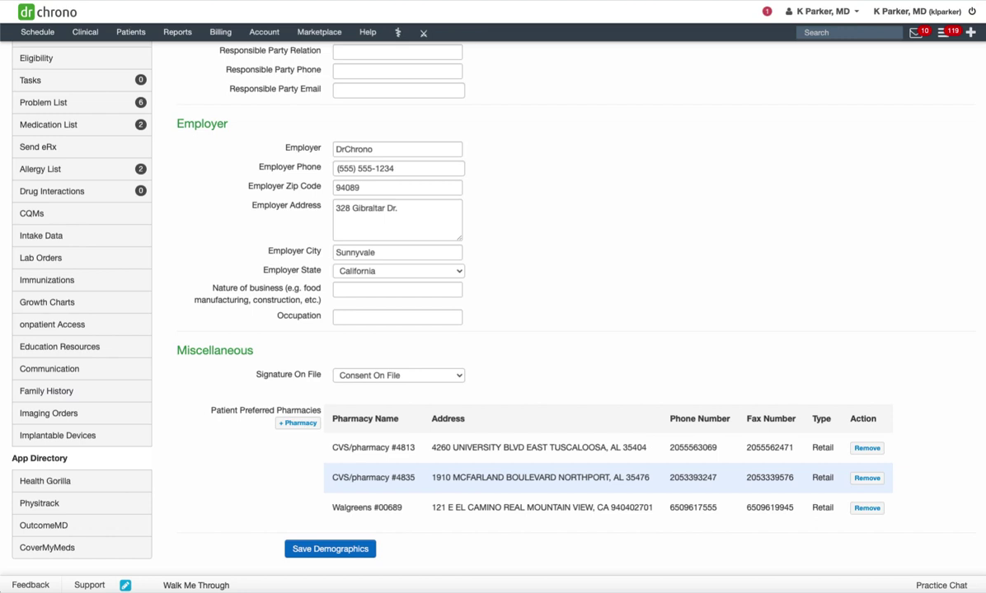
# Start a Send eRx prescription with favourite albuterol 2.5 mg/3 mL and scroll to Select Pharmacy
pyautogui.click(82, 152)
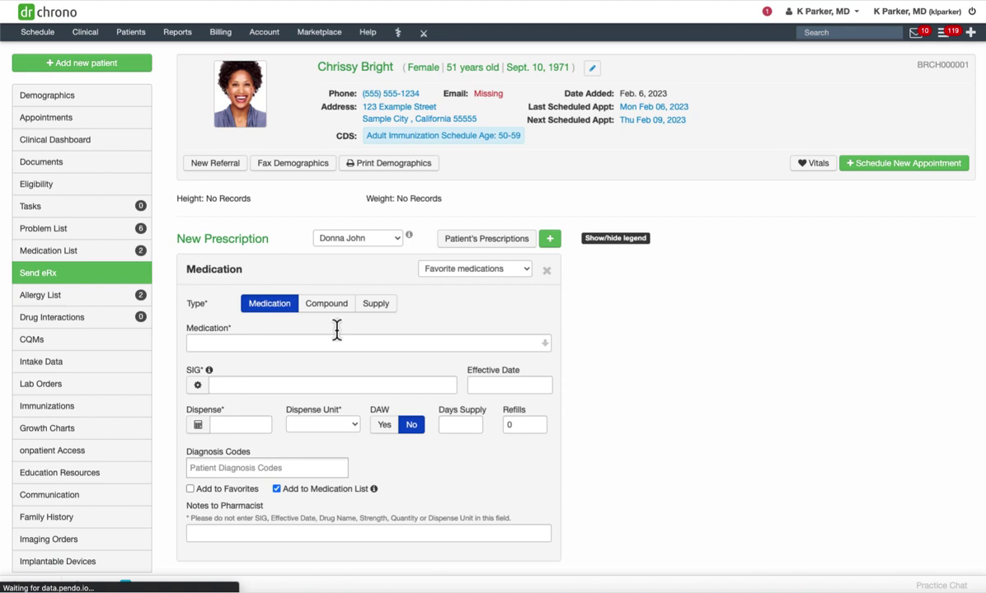
pyautogui.click(458, 274)
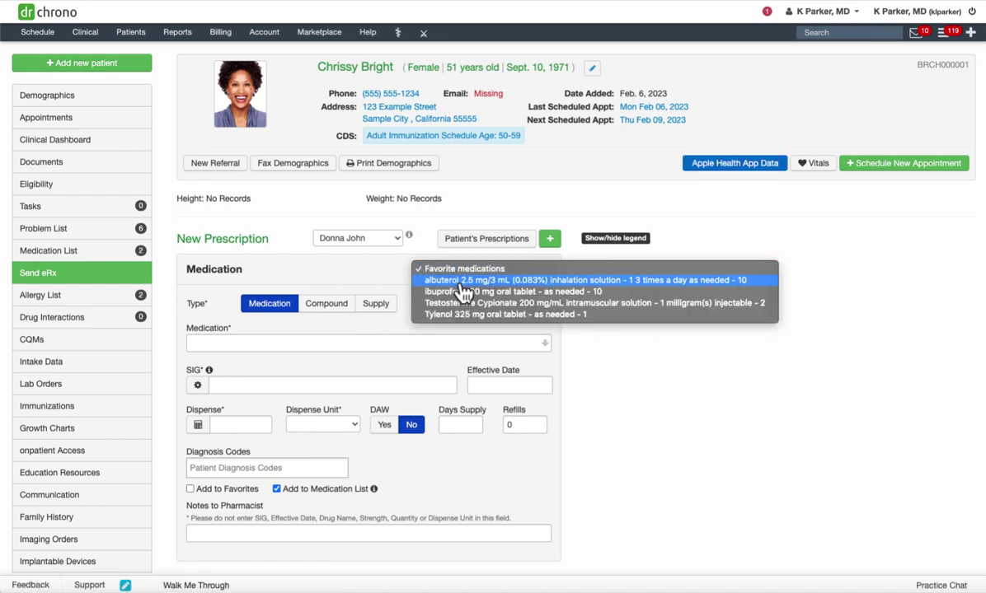
pyautogui.click(462, 281)
pyautogui.scroll(-3, 461, 293)
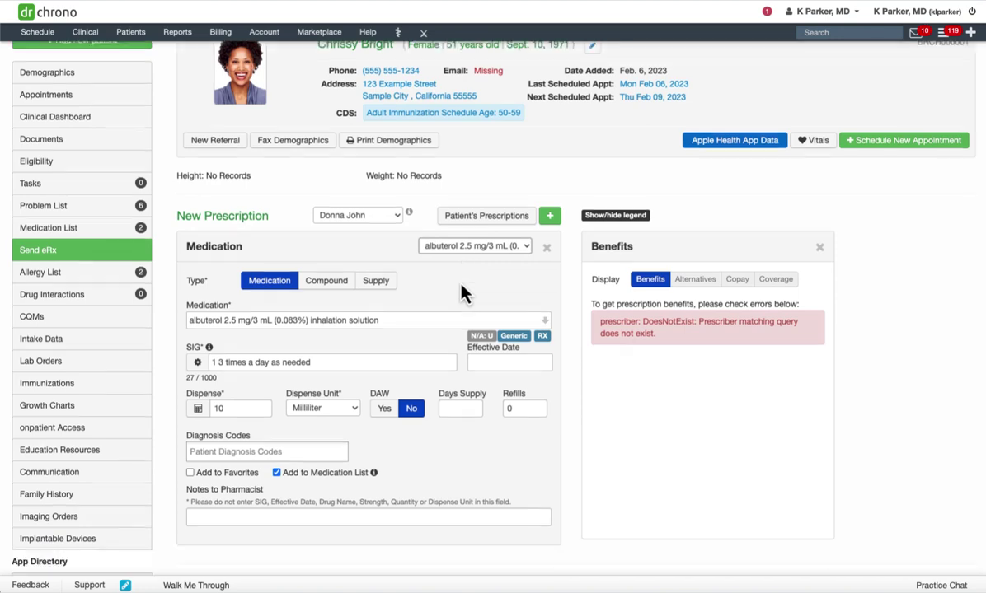
pyautogui.scroll(-3, 461, 293)
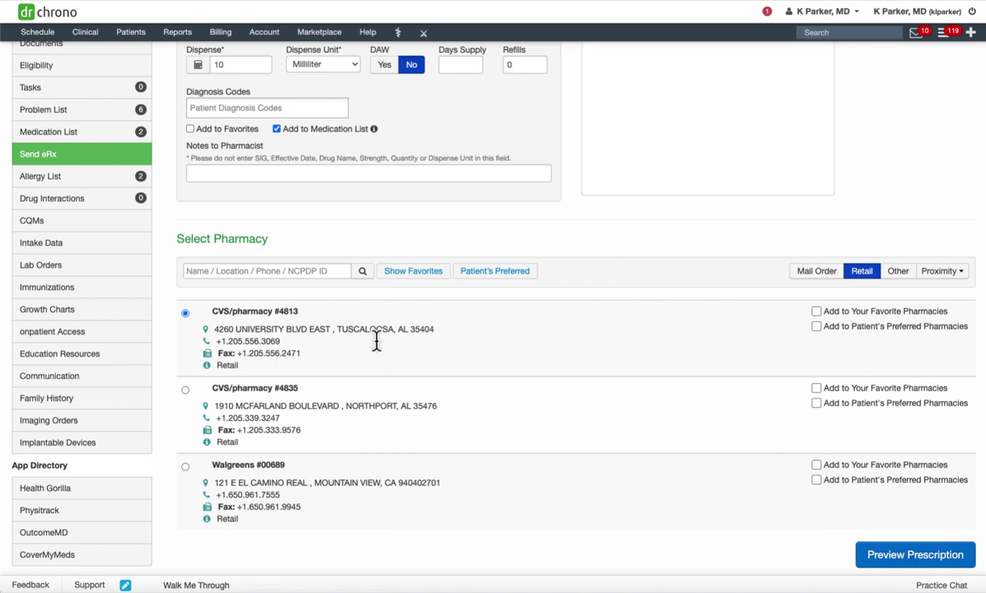
# Search pharmacies for 'rite' and choose Buy Rite Drugs #2 for the prescription
pyautogui.click(342, 268)
pyautogui.write('riite')
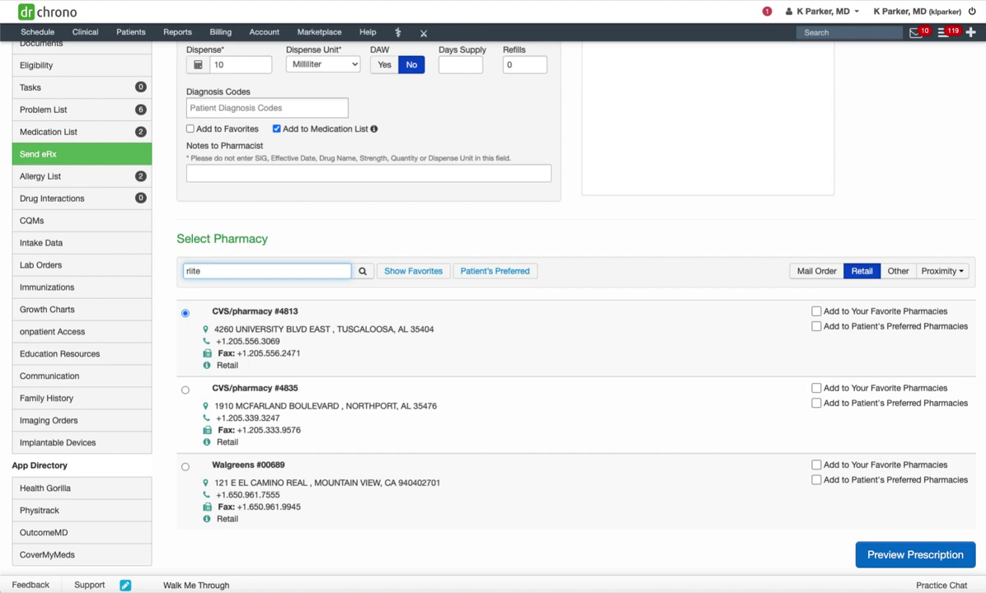
pyautogui.click(363, 277)
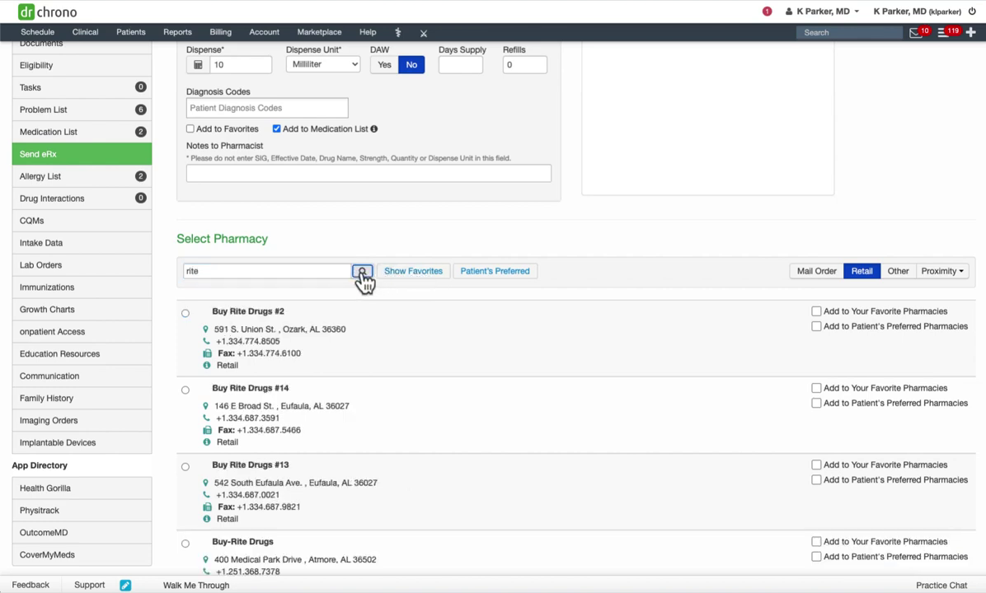
pyautogui.click(184, 313)
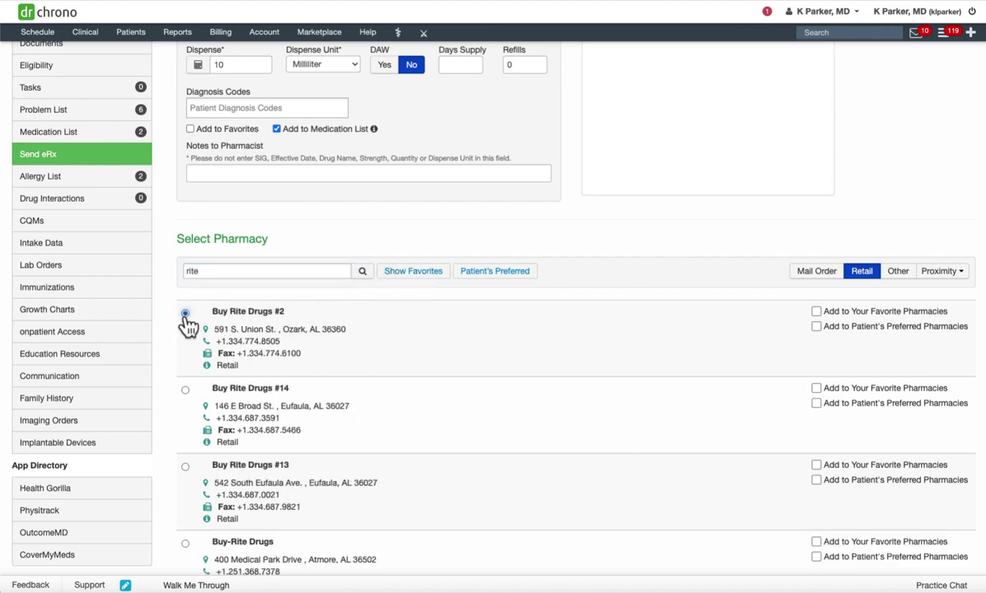
# Mark Buy Rite Drugs #2 as patient-preferred and favourite, then clear the search box
pyautogui.click(816, 328)
pyautogui.click(815, 312)
pyautogui.click(242, 272)
pyautogui.press('BackSpace')
pyautogui.press('BackSpace')
pyautogui.press('BackSpace')
pyautogui.press('BackSpace')
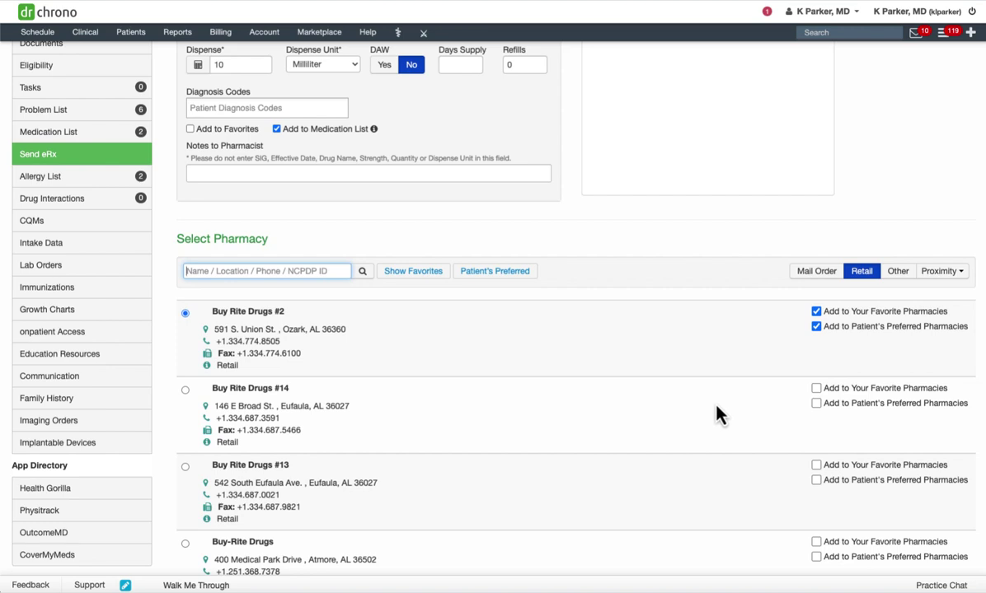
# Go back to the patient's Demographics tab and scroll down to Patient Preferred Pharmacies
pyautogui.scroll(3, 115, 229)
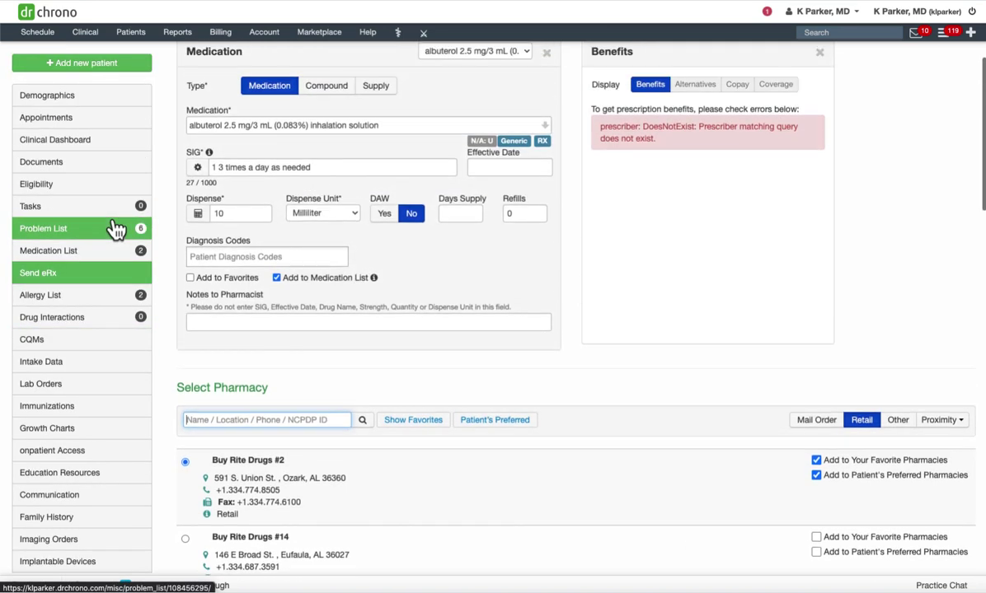
pyautogui.click(97, 102)
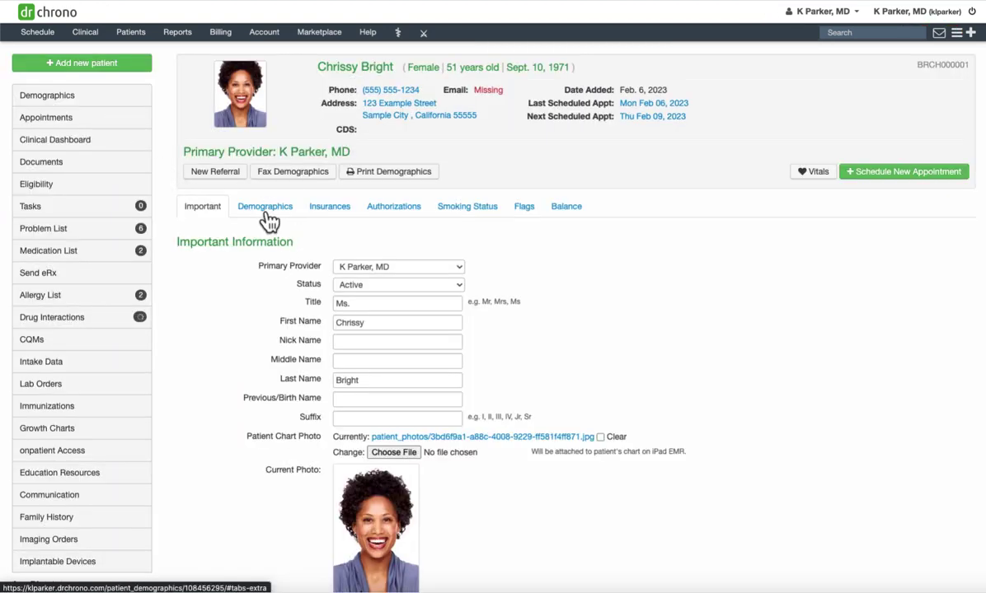
pyautogui.click(265, 207)
pyautogui.scroll(-15, 637, 433)
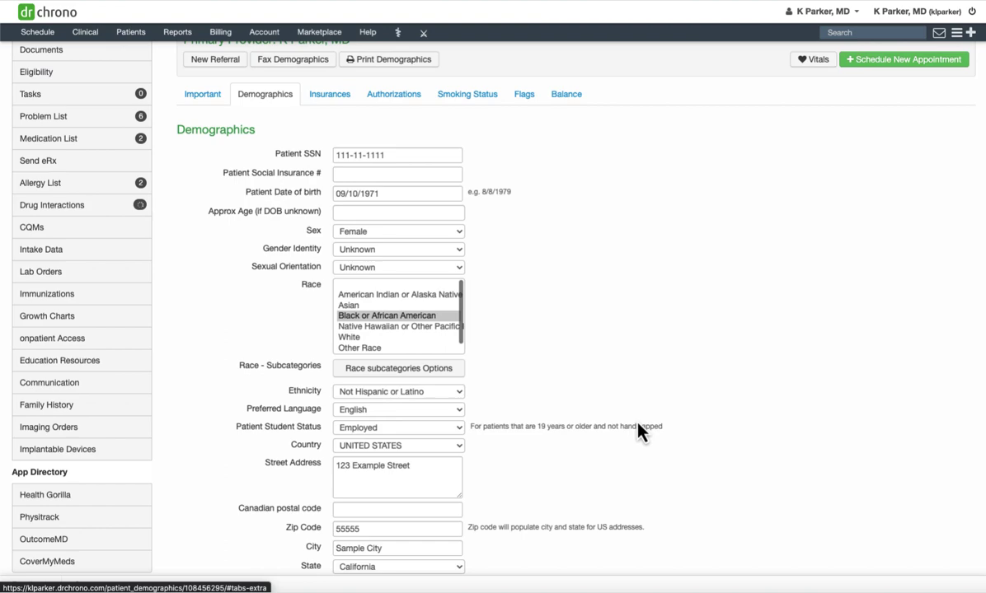
pyautogui.scroll(-20, 640, 432)
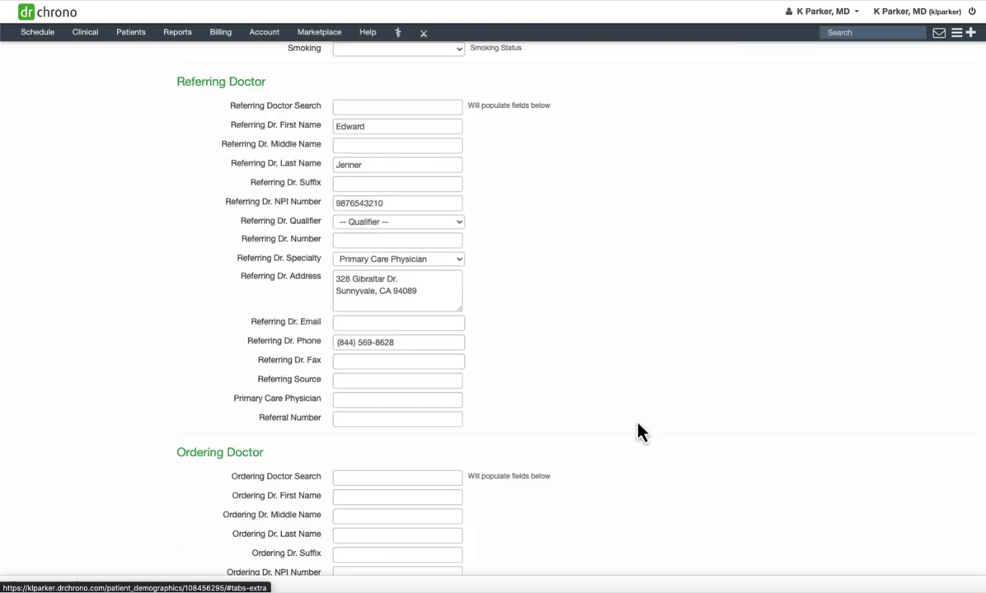